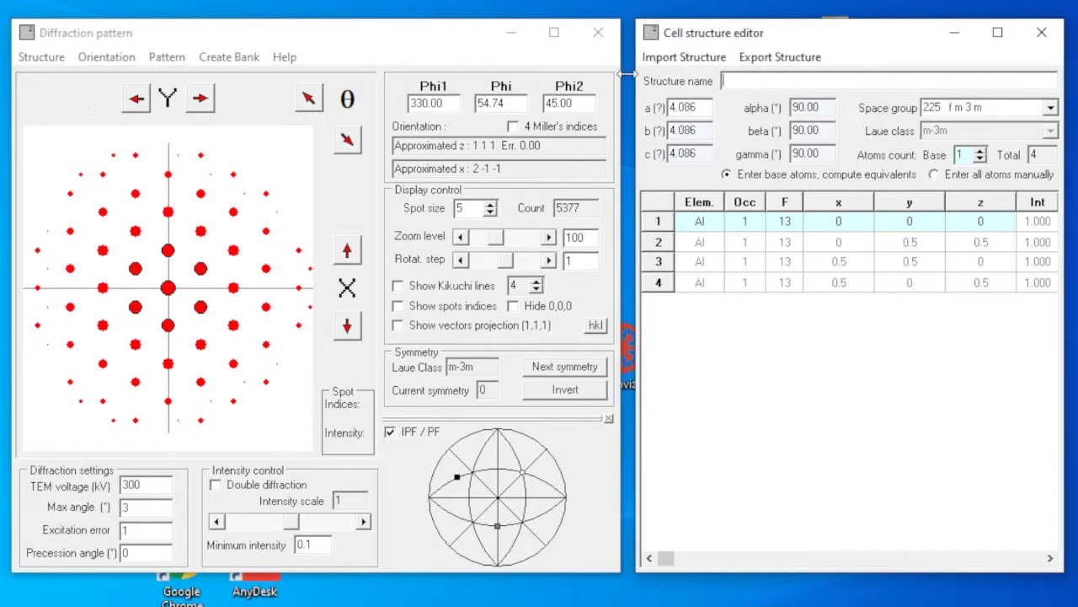
# Import au.cif from the Desktop's CIF Files folder to load gold structure 1100138 (a = 4.070)
pyautogui.click(656, 59)
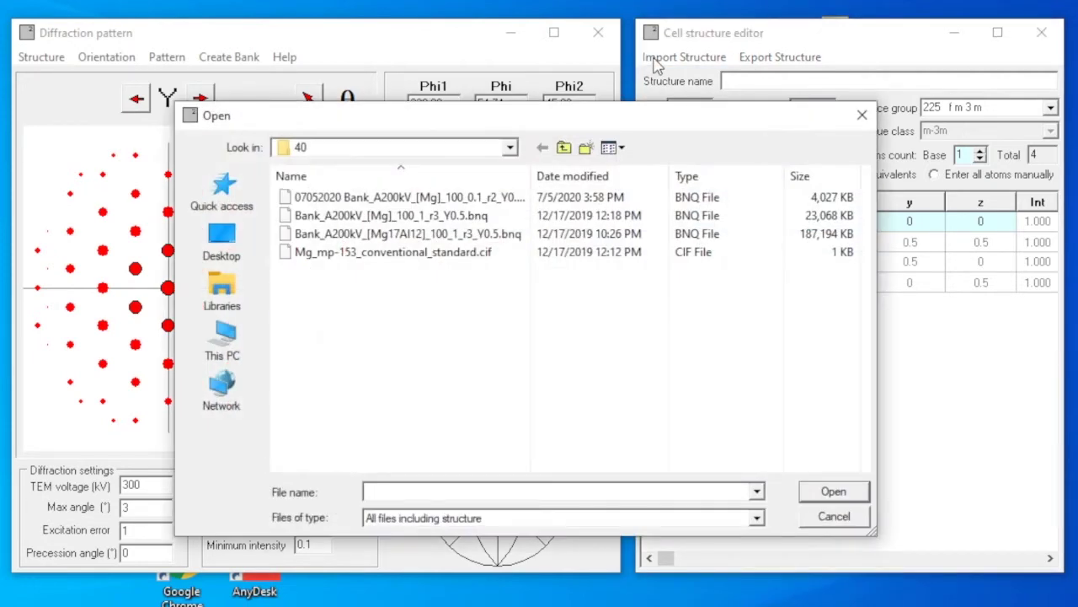
pyautogui.click(564, 148)
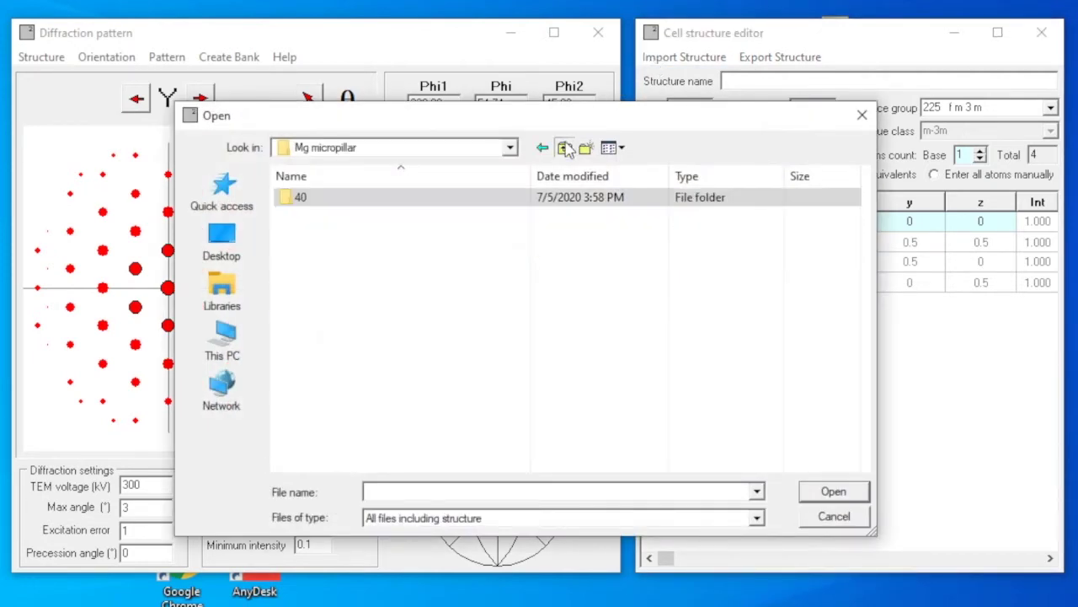
pyautogui.click(563, 148)
pyautogui.click(511, 147)
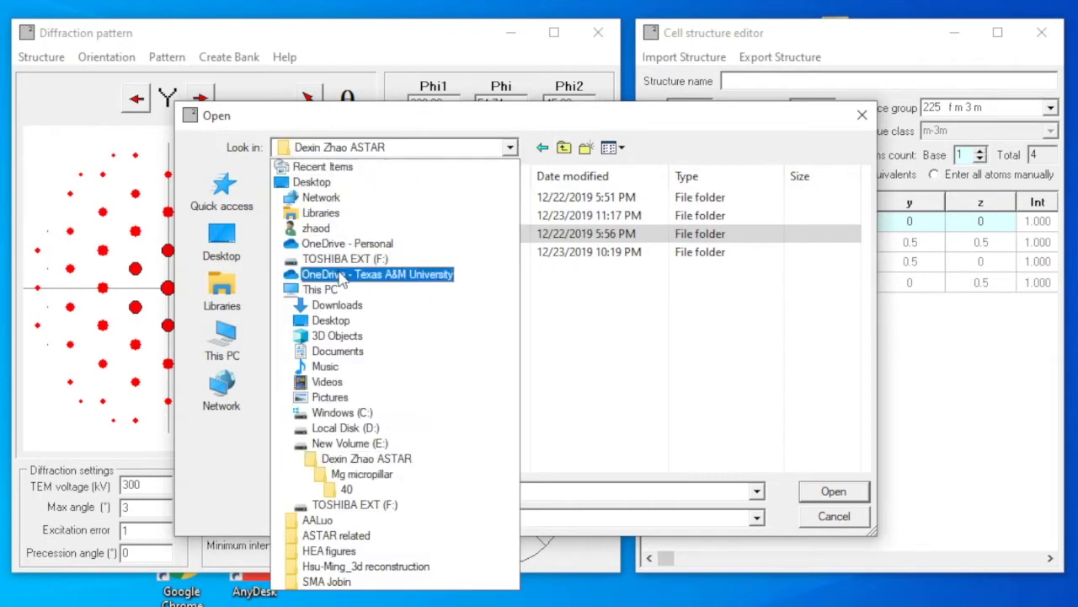
pyautogui.click(325, 299)
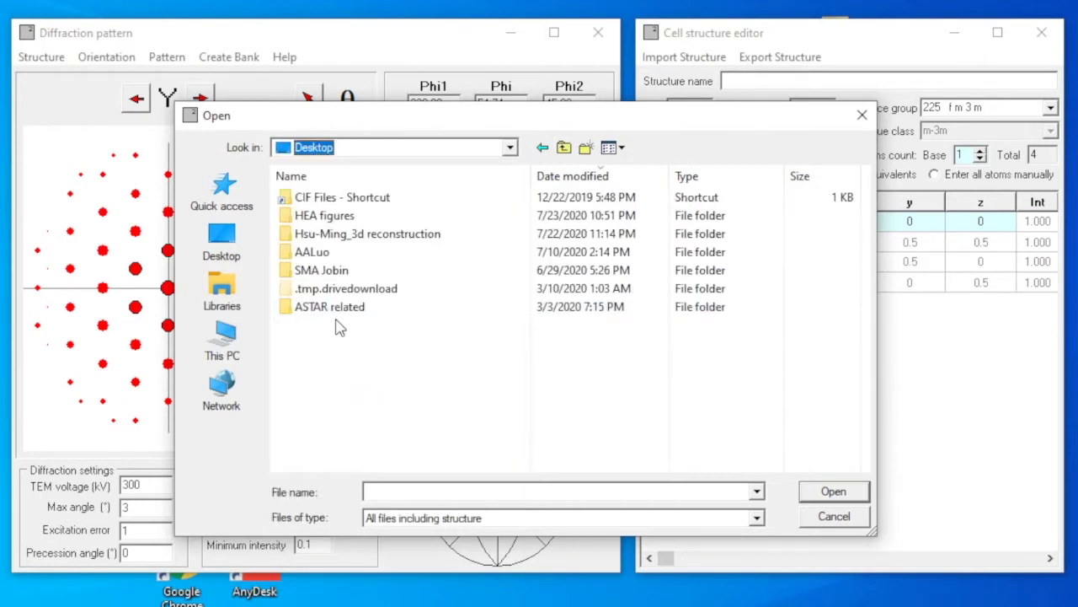
pyautogui.doubleClick(341, 199)
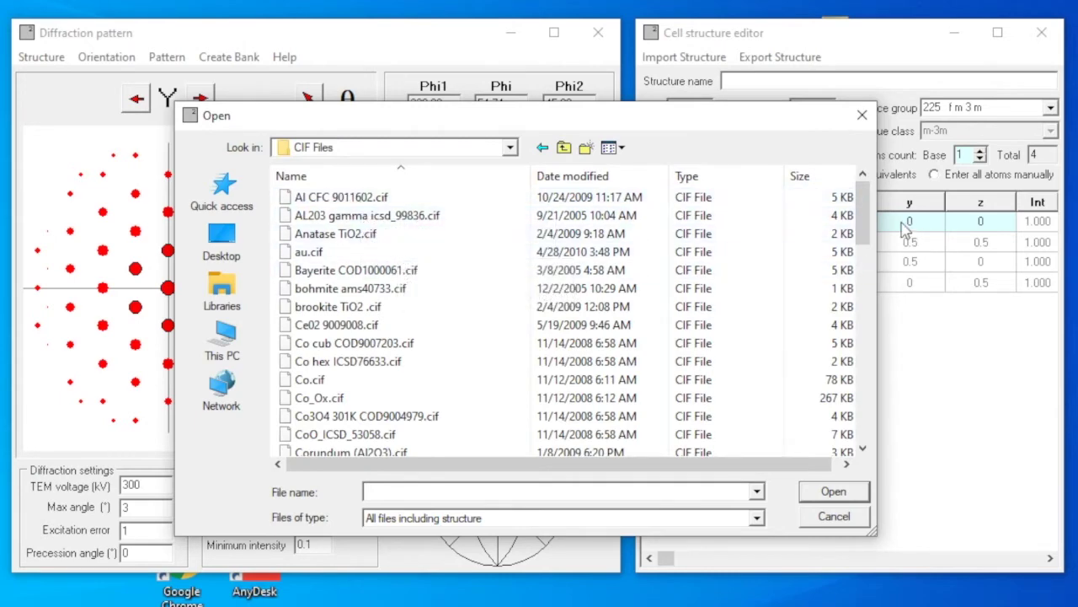
pyautogui.doubleClick(358, 251)
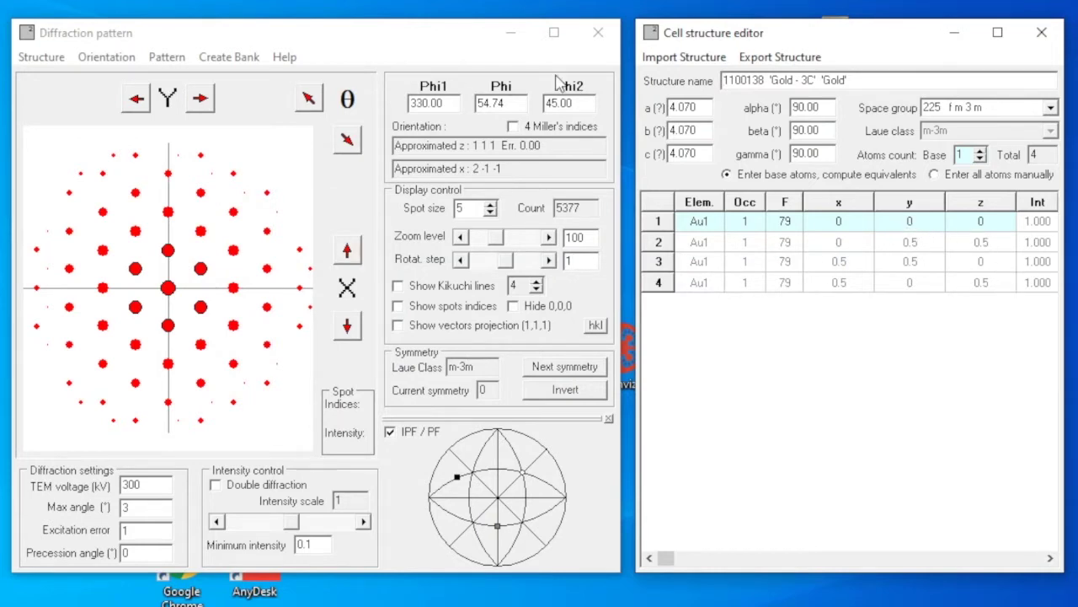
# Set the TEM voltage to 200 kV and the precession angle to 0.3°
pyautogui.click(248, 38)
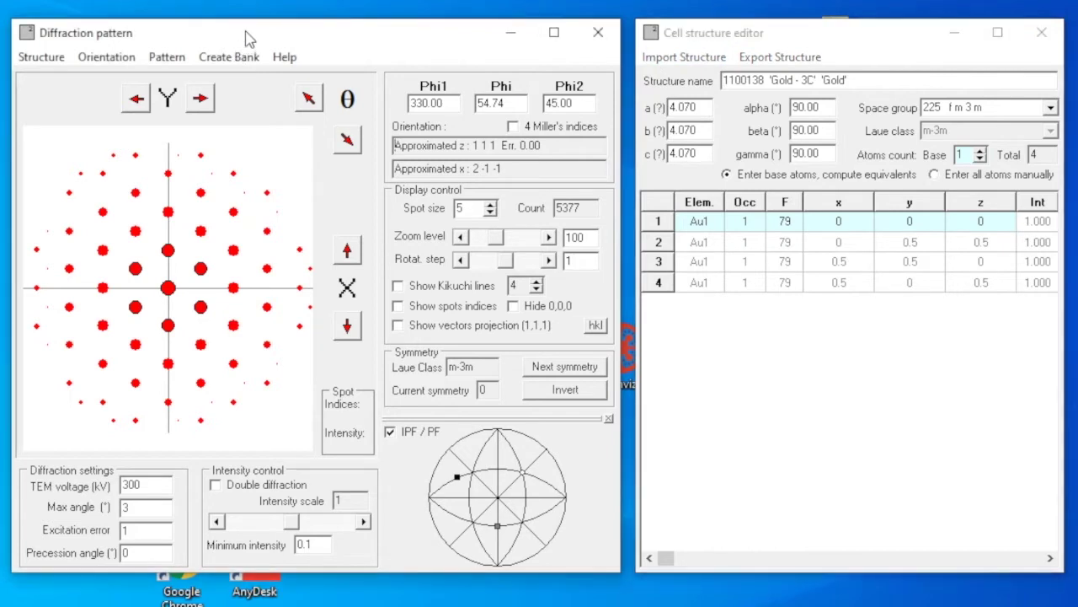
pyautogui.doubleClick(135, 485)
pyautogui.write('2')
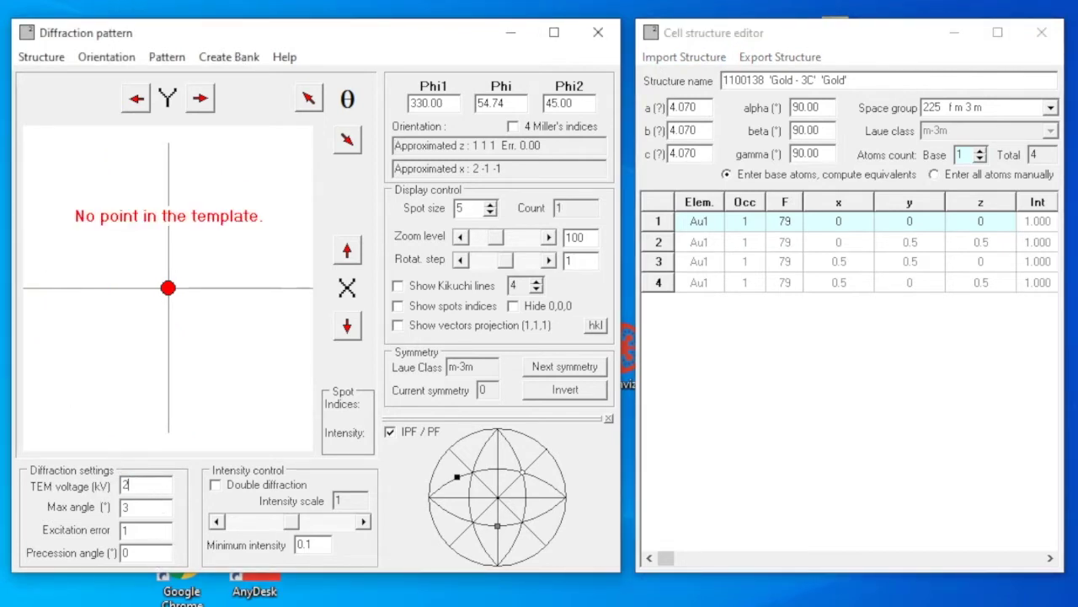
pyautogui.write('00')
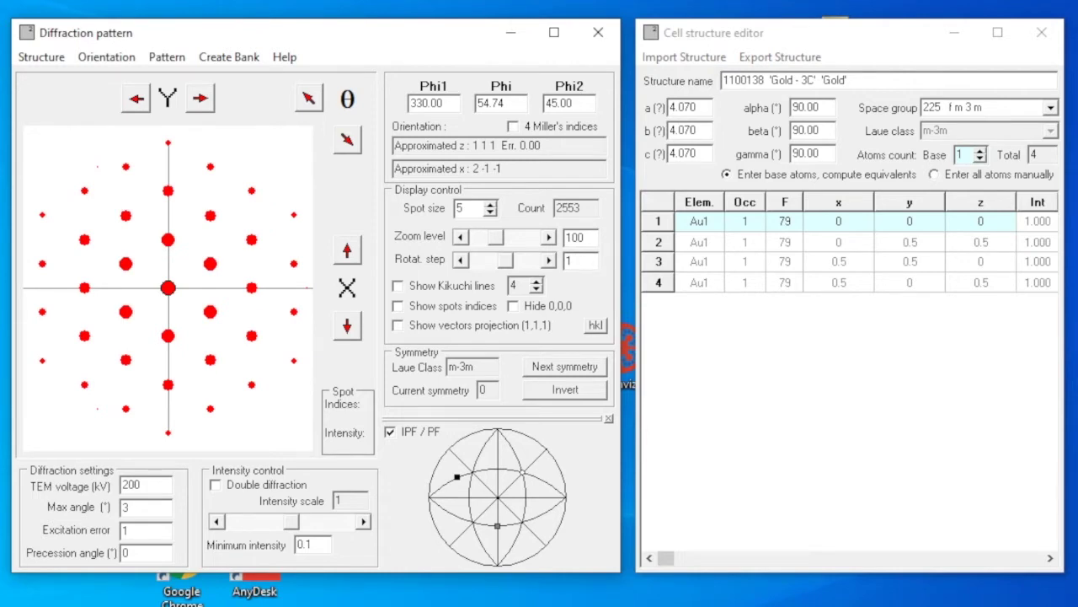
pyautogui.click(131, 551)
pyautogui.write('.3')
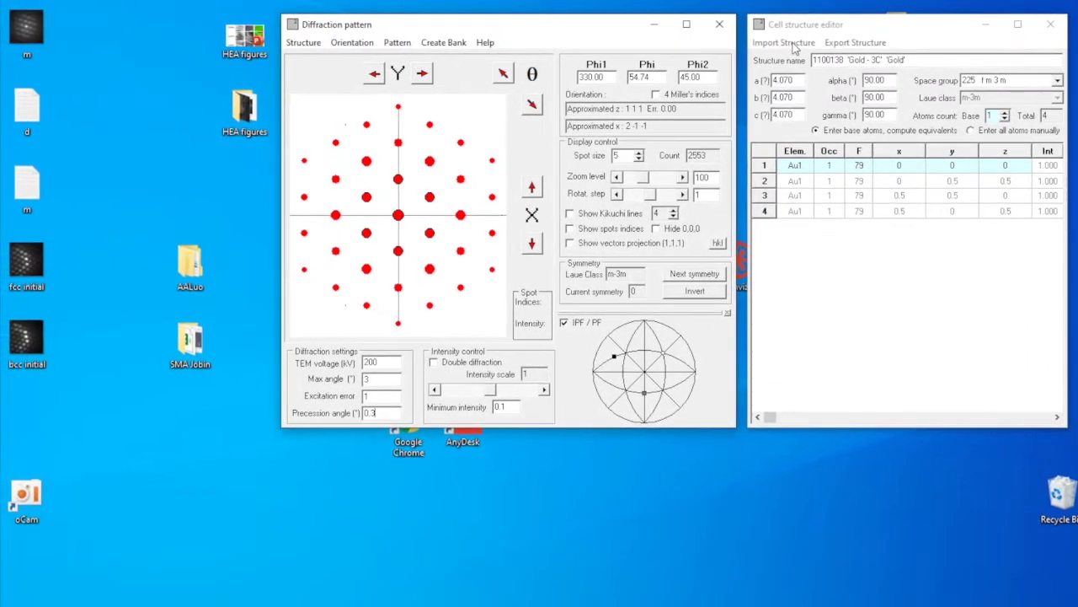
# Start a template bank with step count 100 (5151 templates) and browse for its destination file
pyautogui.click(444, 42)
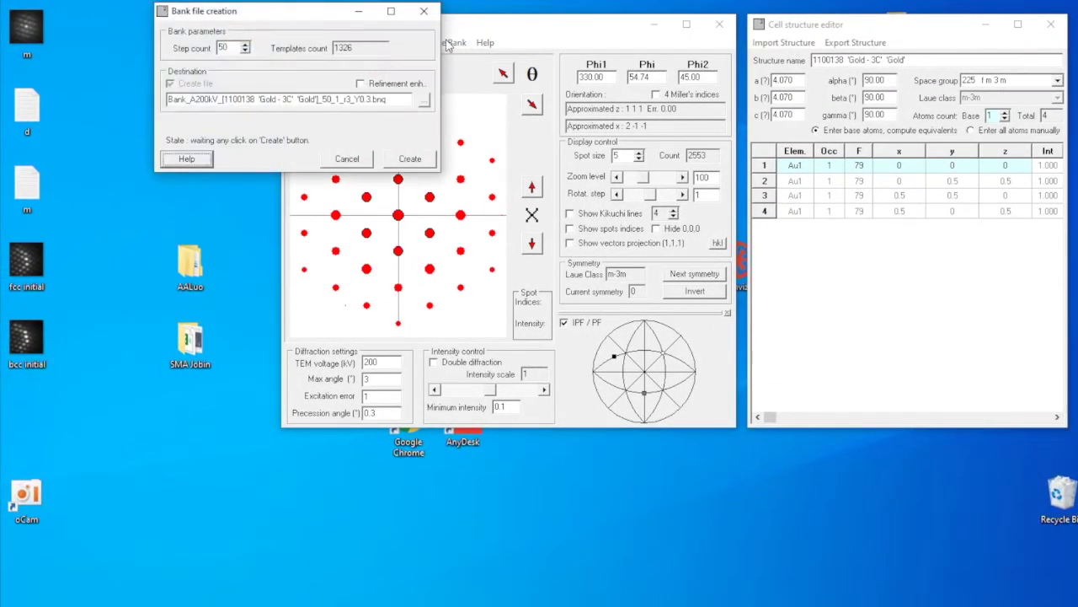
pyautogui.moveTo(312, 22); pyautogui.dragTo(238, 41)
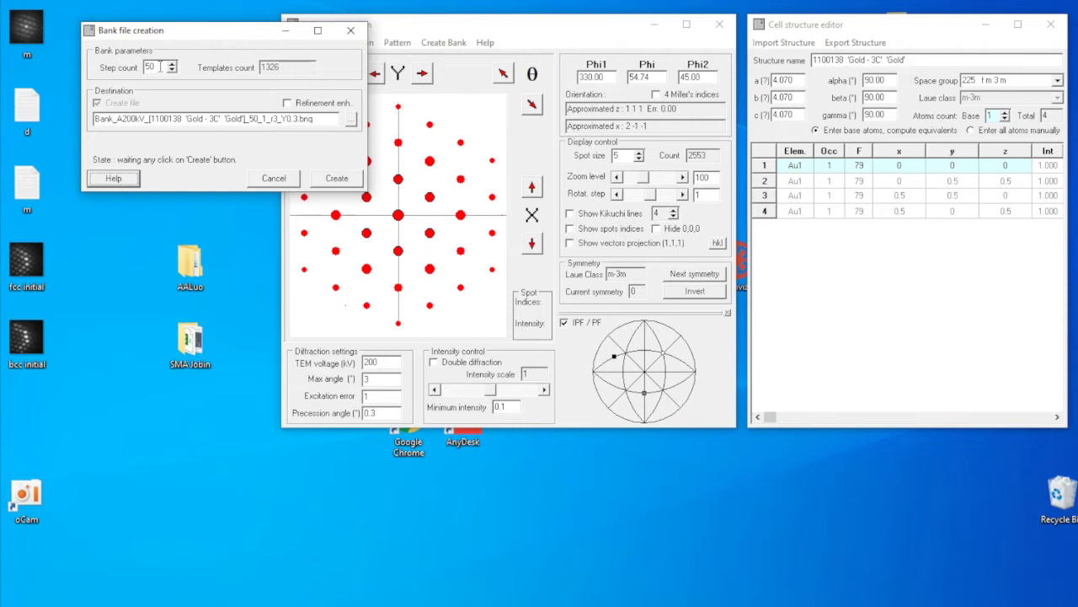
pyautogui.moveTo(160, 67); pyautogui.dragTo(112, 67)
pyautogui.write('100')
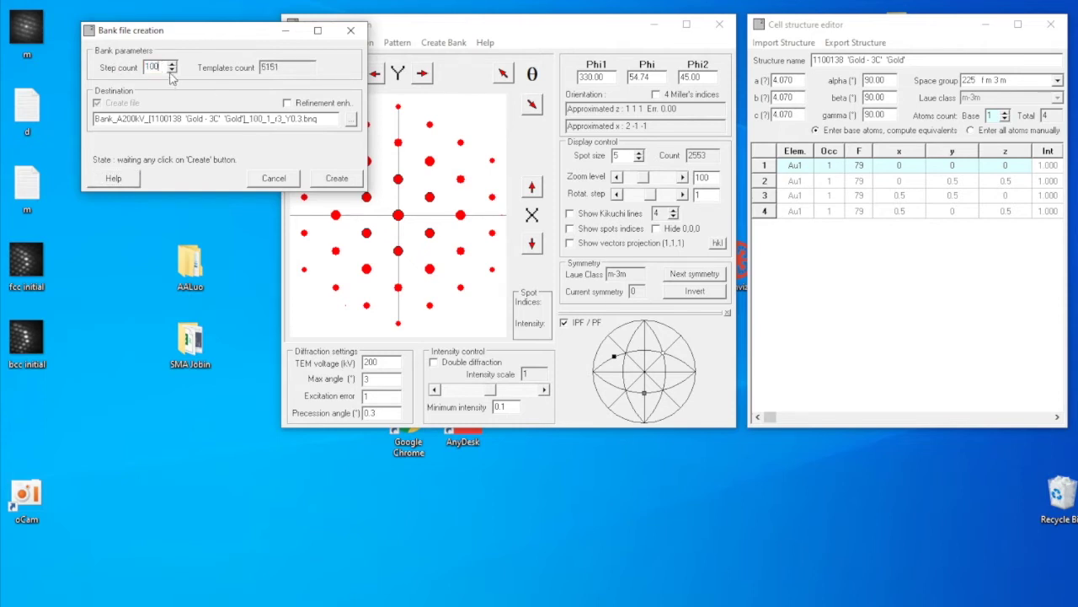
pyautogui.click(351, 121)
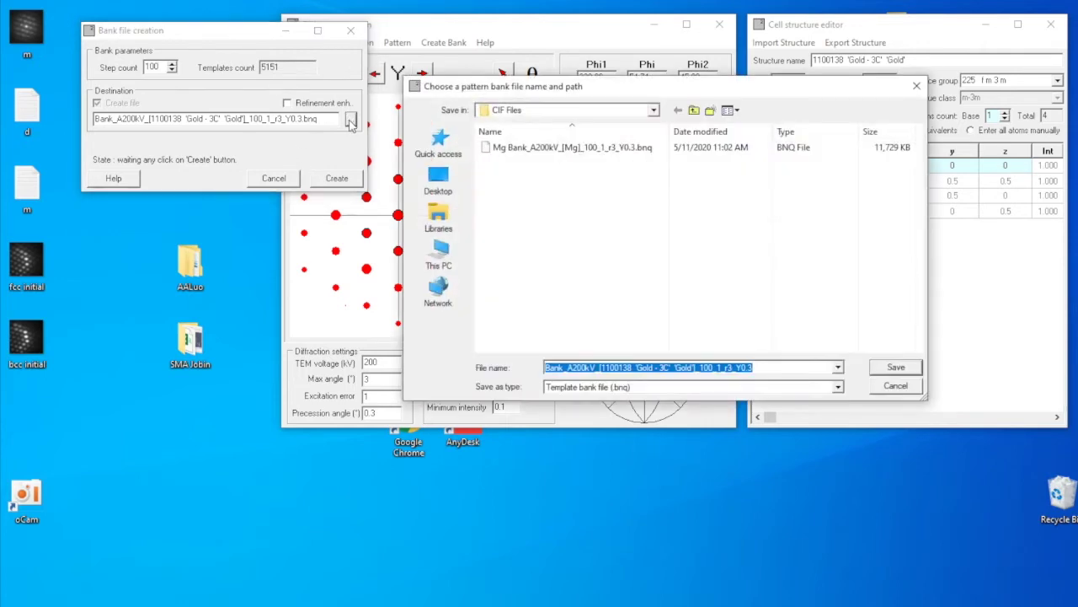
# Save the bank file in the Gidong gold folder and generate the 5151-template gold bank
pyautogui.click(692, 110)
pyautogui.click(693, 111)
pyautogui.doubleClick(539, 191)
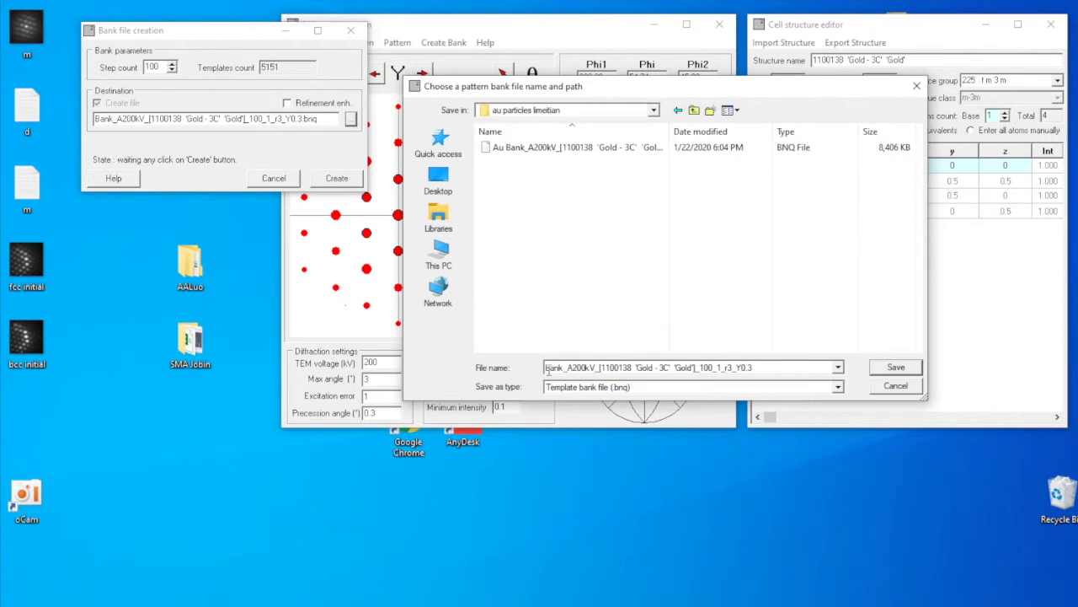
pyautogui.click(692, 111)
pyautogui.doubleClick(592, 296)
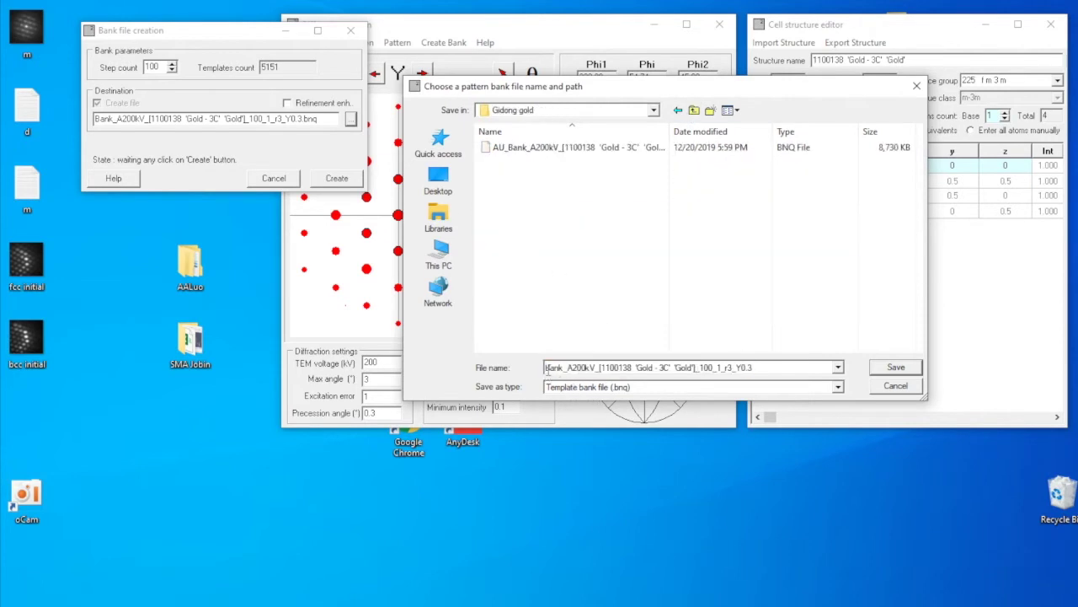
pyautogui.click(896, 368)
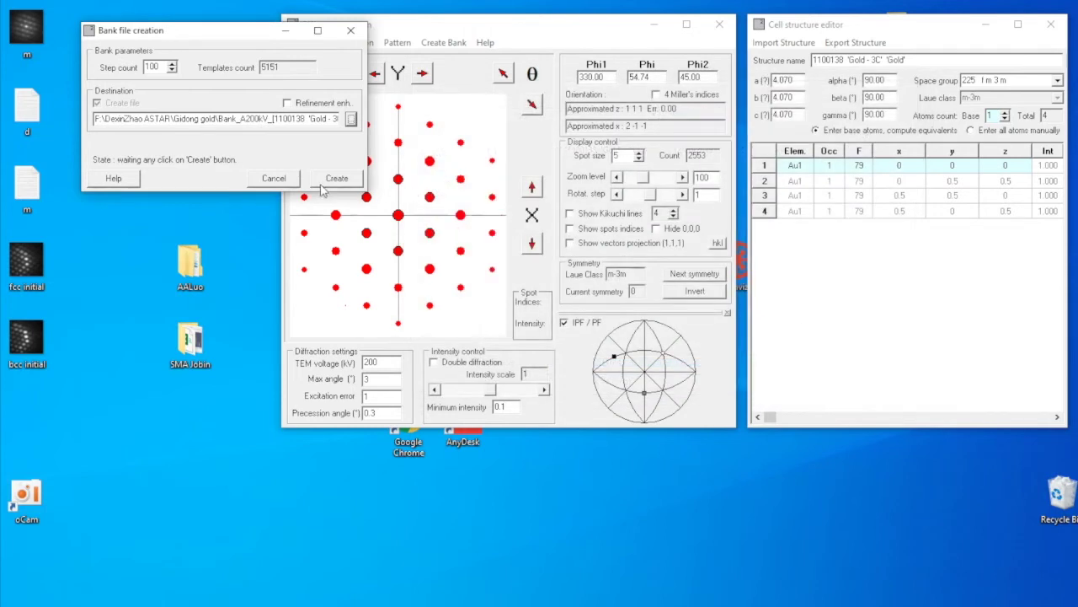
pyautogui.click(334, 181)
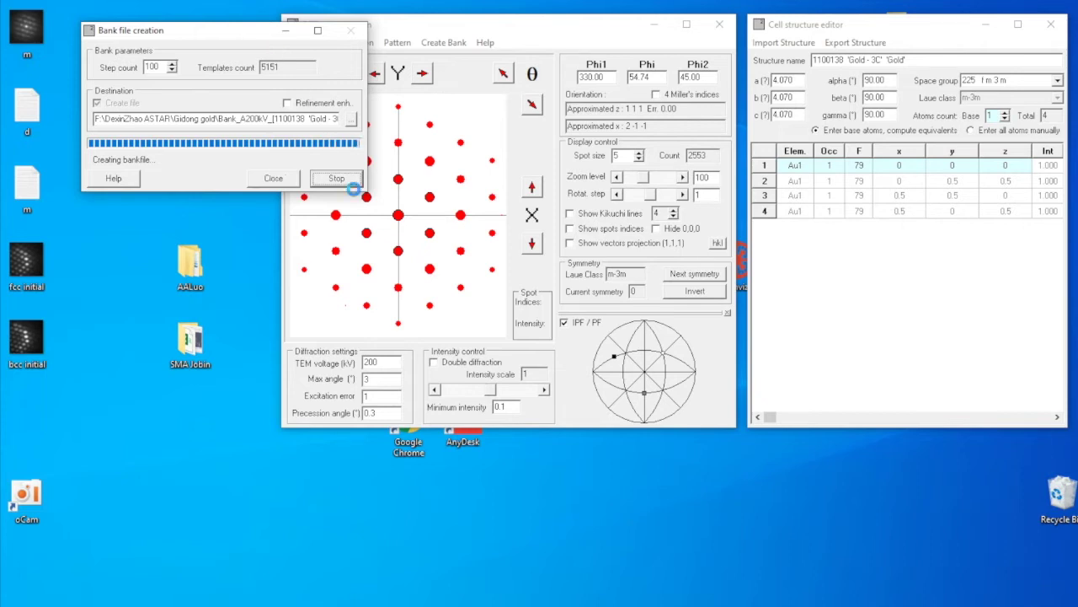
pyautogui.click(350, 185)
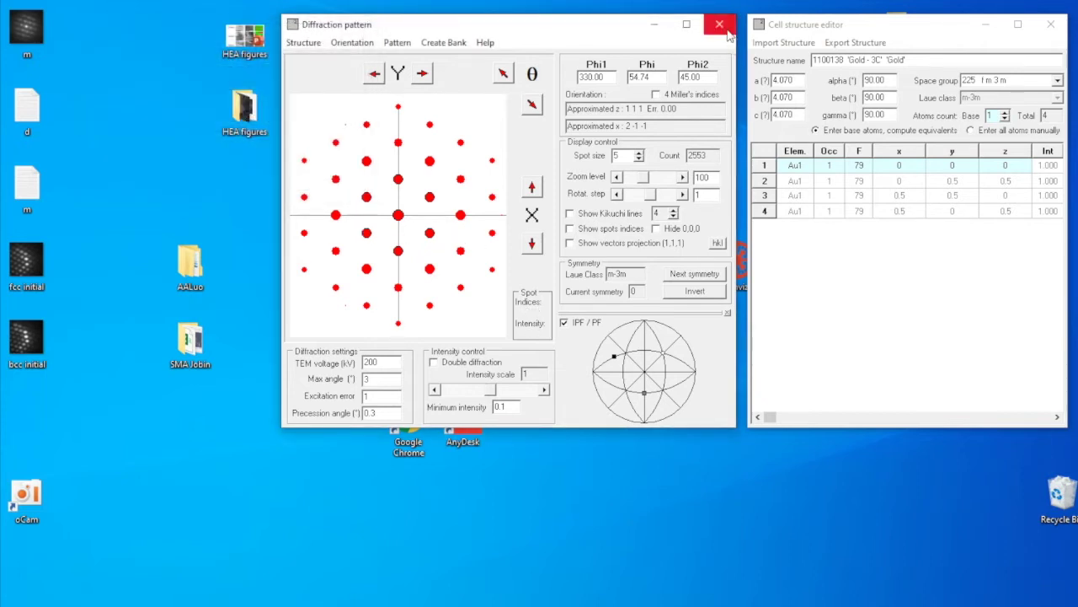
# Close DiffGen's Diffraction pattern window, exiting the program
pyautogui.click(724, 27)
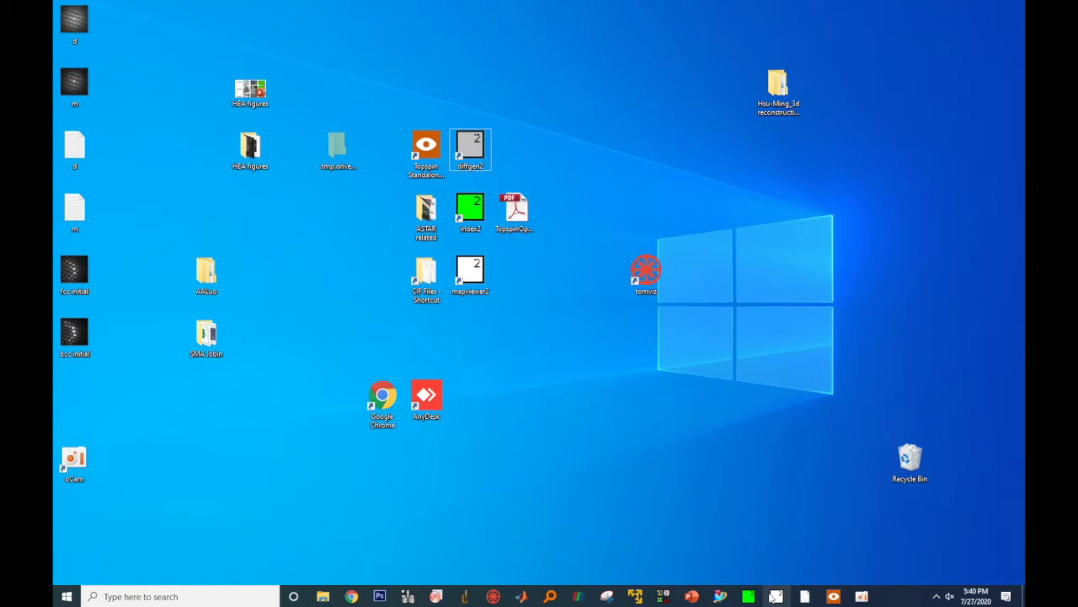
# Start a new Index project and load Gidong_12_20_2019 17_54_48.blo, keeping the block's calibration values
pyautogui.click(760, 597)
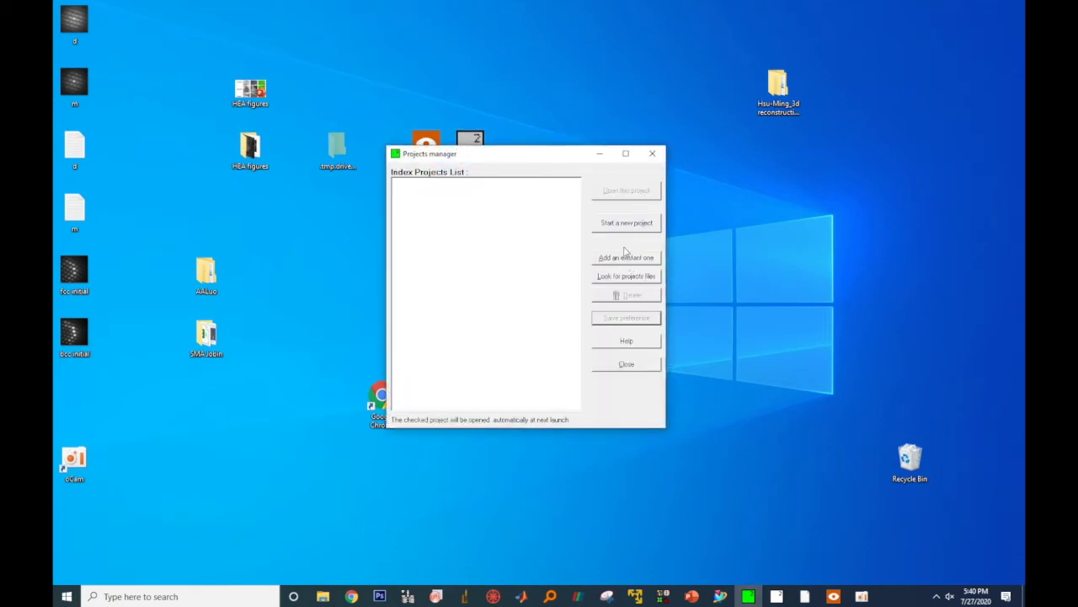
pyautogui.click(626, 224)
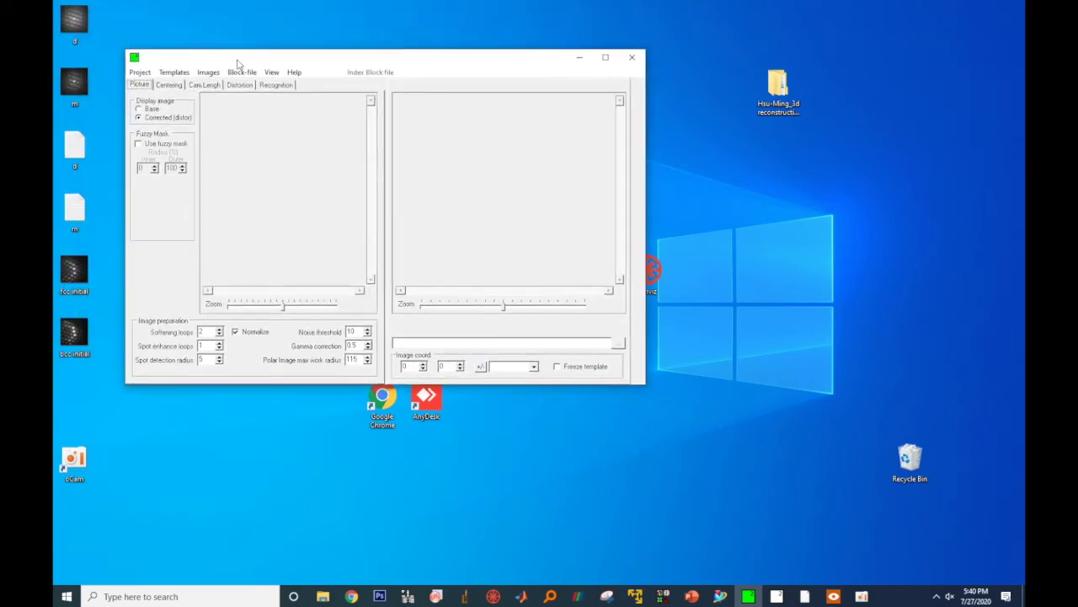
pyautogui.click(208, 71)
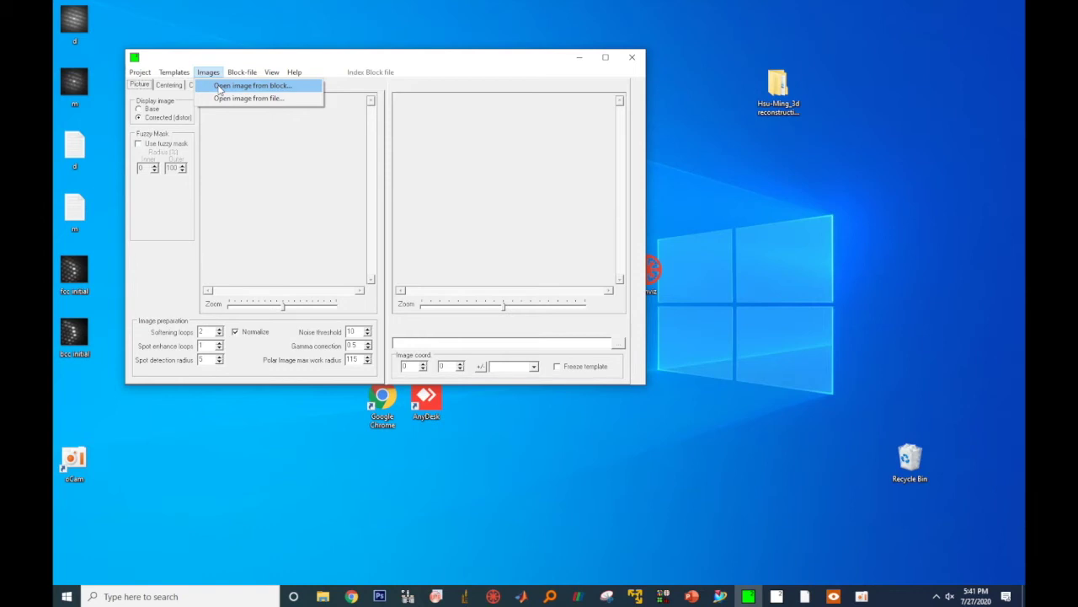
pyautogui.click(220, 86)
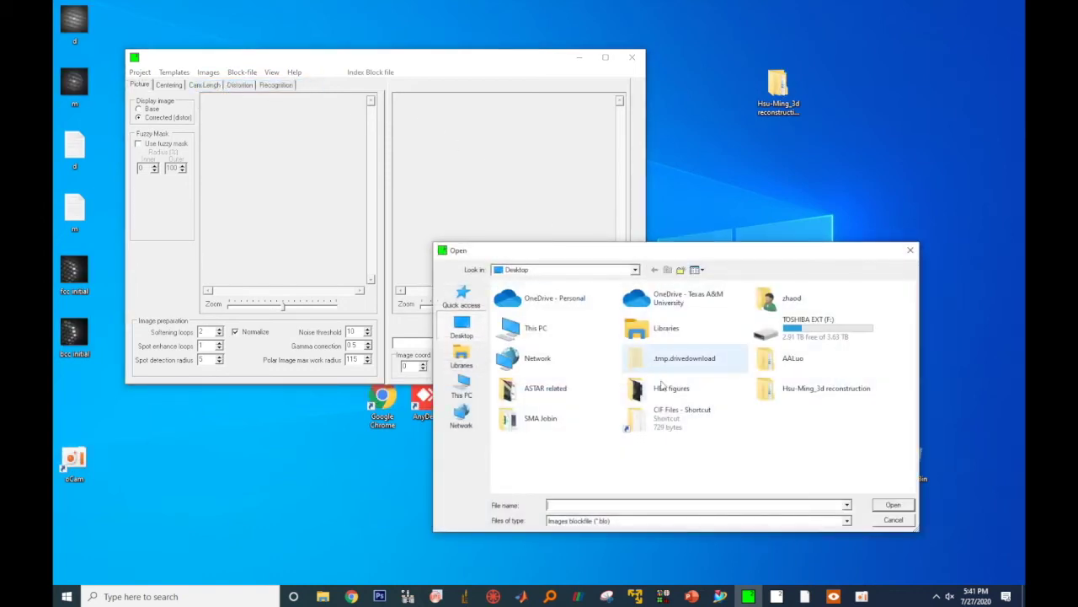
pyautogui.doubleClick(556, 388)
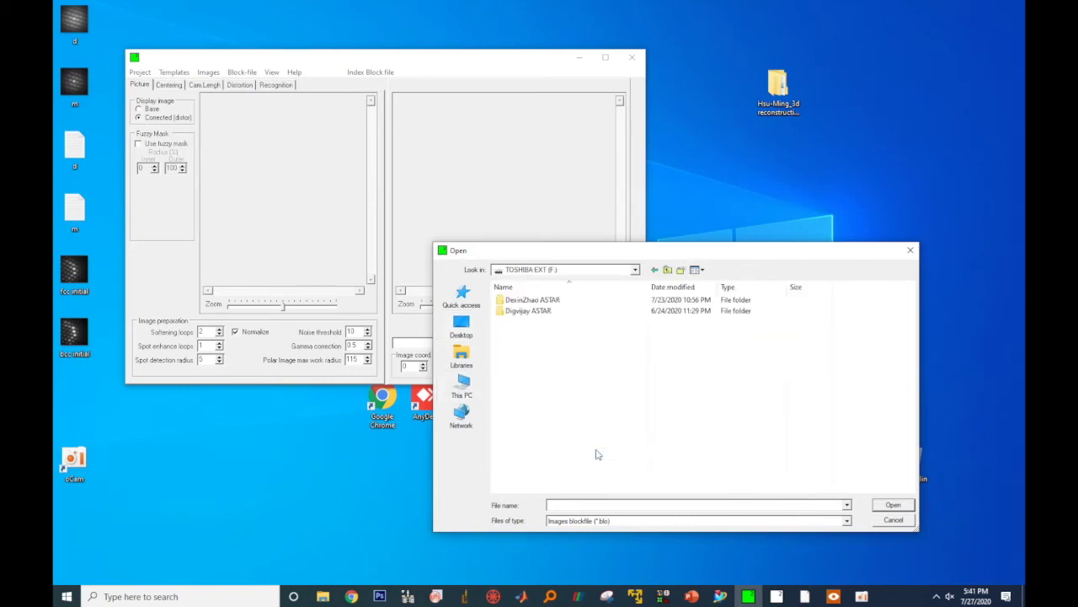
pyautogui.doubleClick(531, 300)
pyautogui.doubleClick(548, 365)
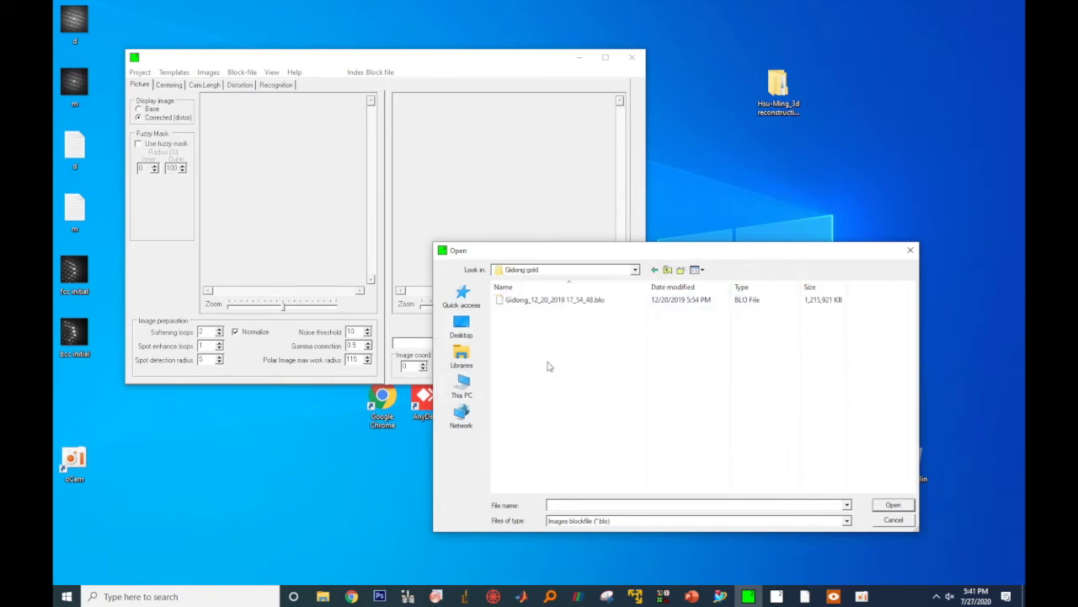
pyautogui.doubleClick(551, 302)
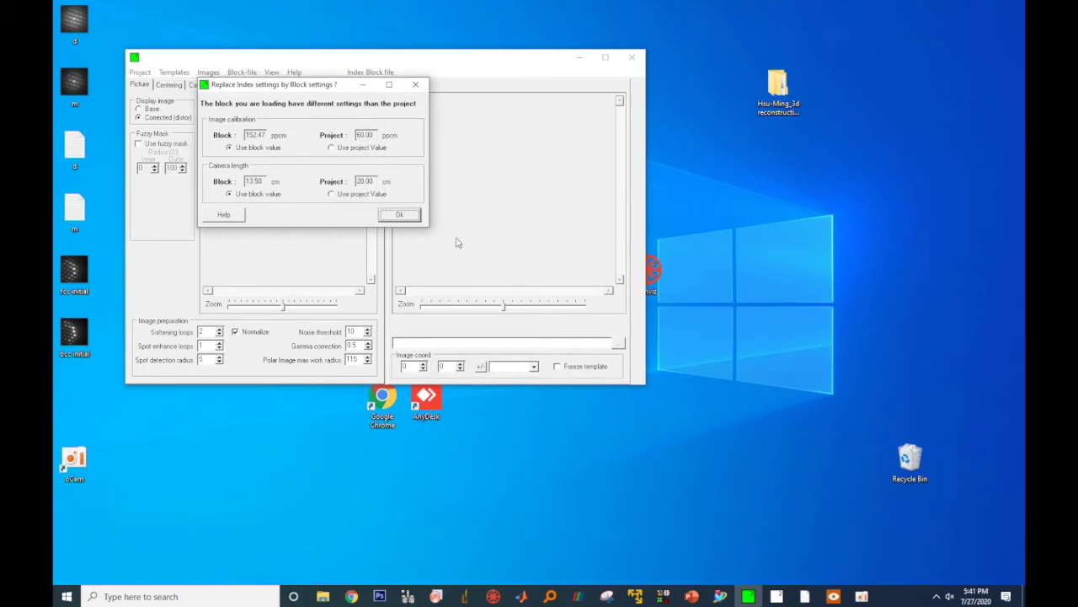
pyautogui.click(412, 217)
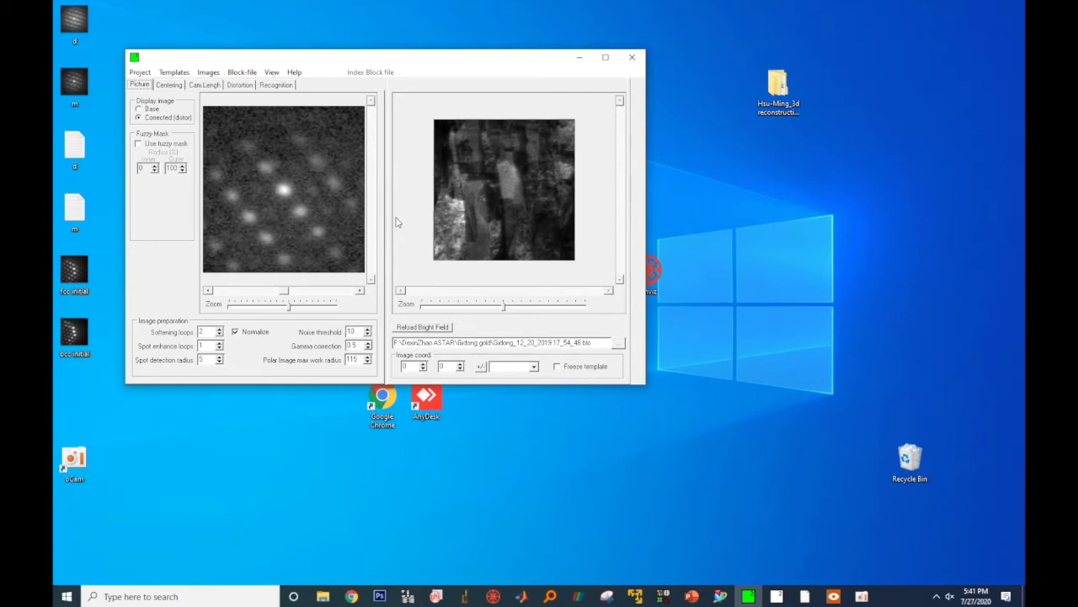
pyautogui.moveTo(458, 210); pyautogui.dragTo(494, 207)
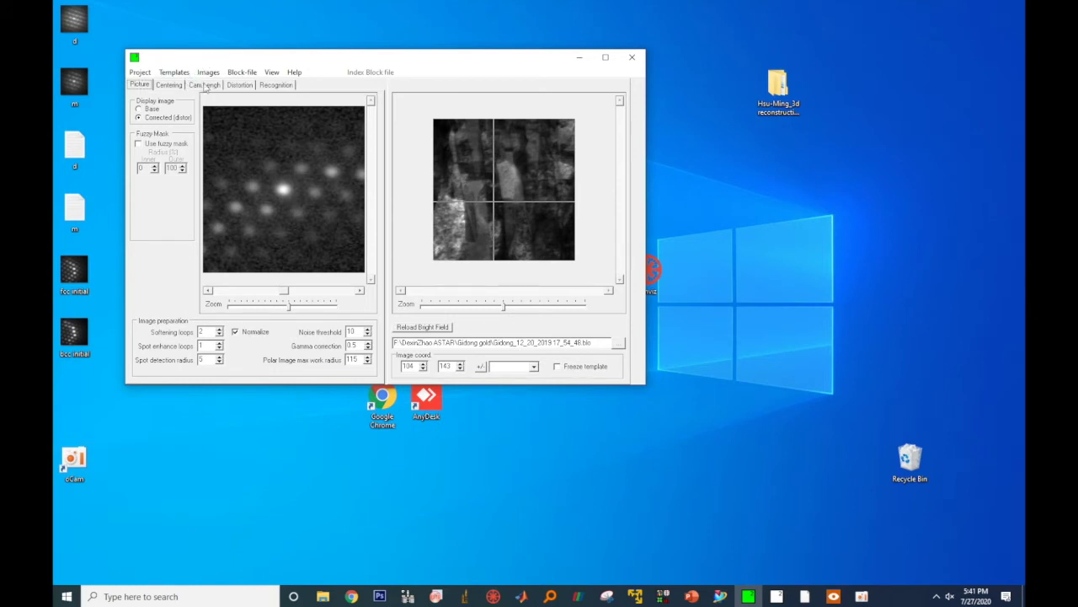
# Open the Templates menu to reach the template bank options
pyautogui.click(208, 72)
pyautogui.moveTo(190, 76)
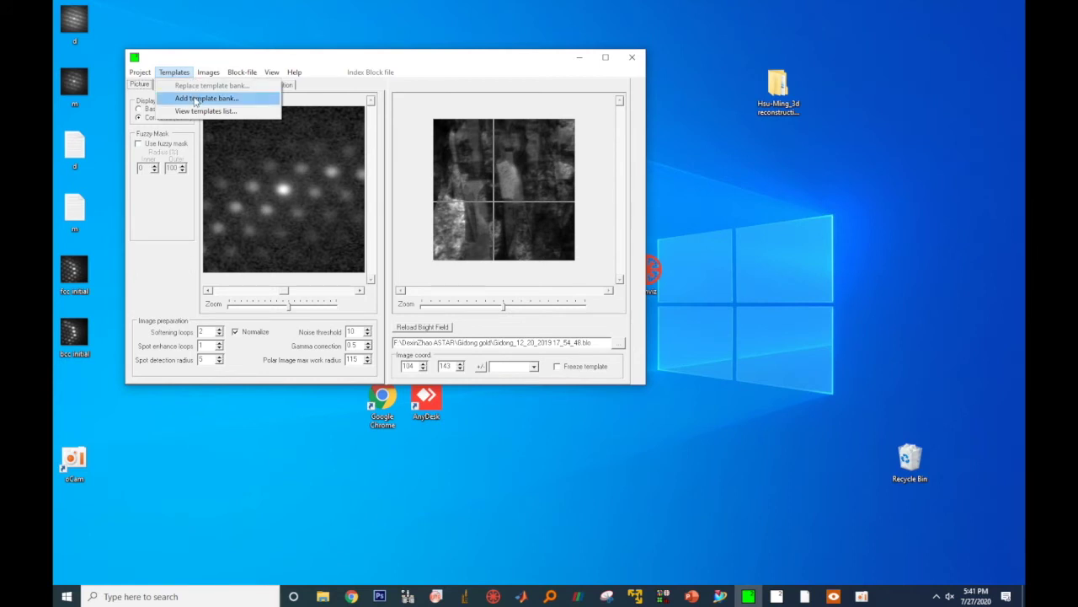
# Add the 7/27/2020 Bank_A200kV Gold .bnq template bank to match the pattern to gold templates
pyautogui.click(202, 98)
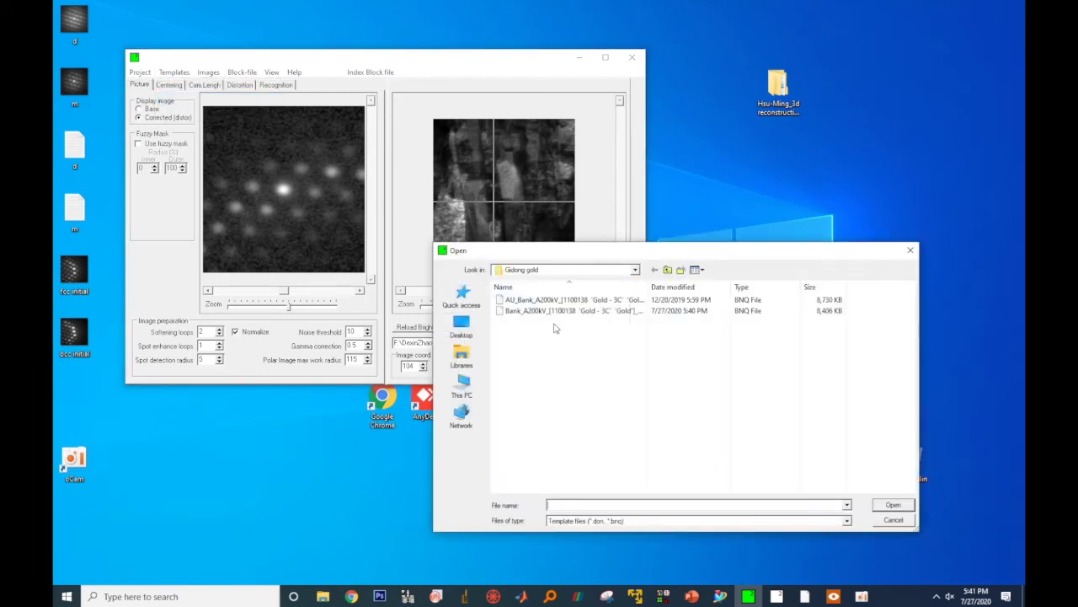
pyautogui.click(557, 312)
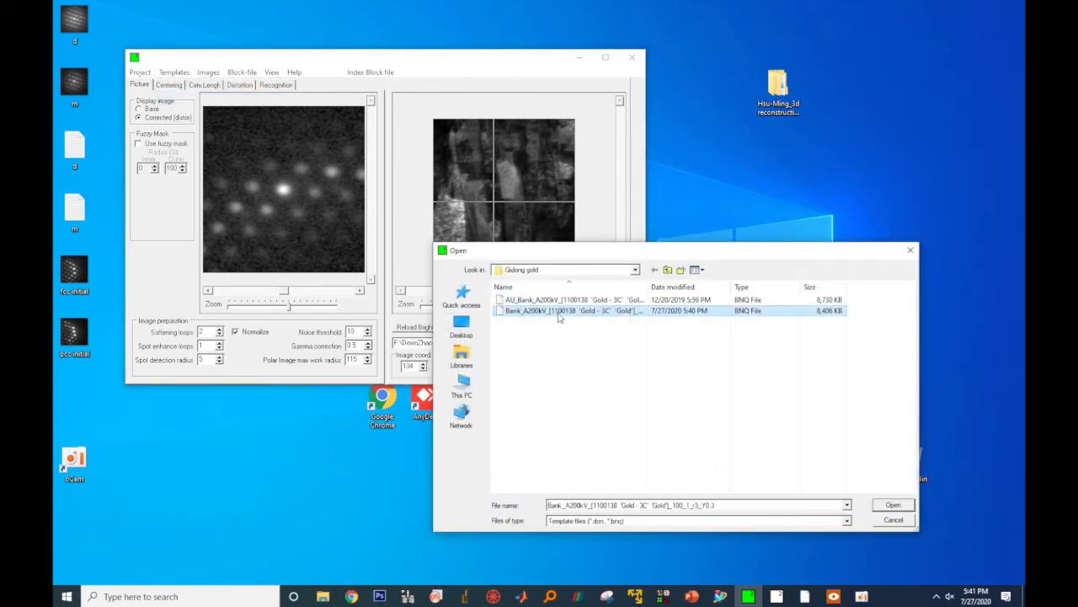
pyautogui.doubleClick(558, 312)
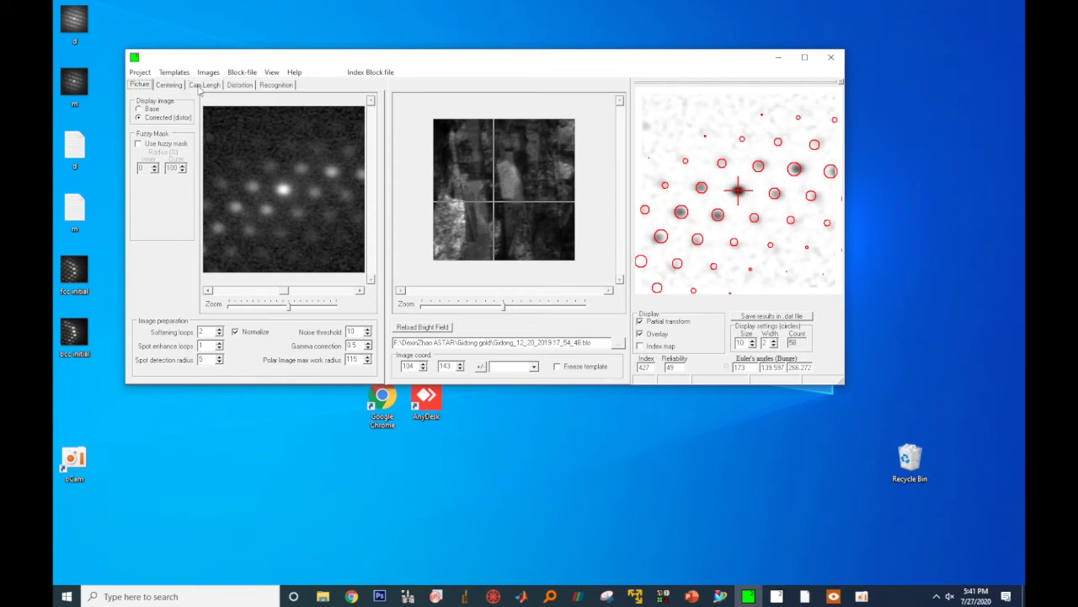
pyautogui.click(202, 86)
# Scan camera lengths from 5 to 20 and set the camera length to 14.00 at the peak
pyautogui.doubleClick(205, 141)
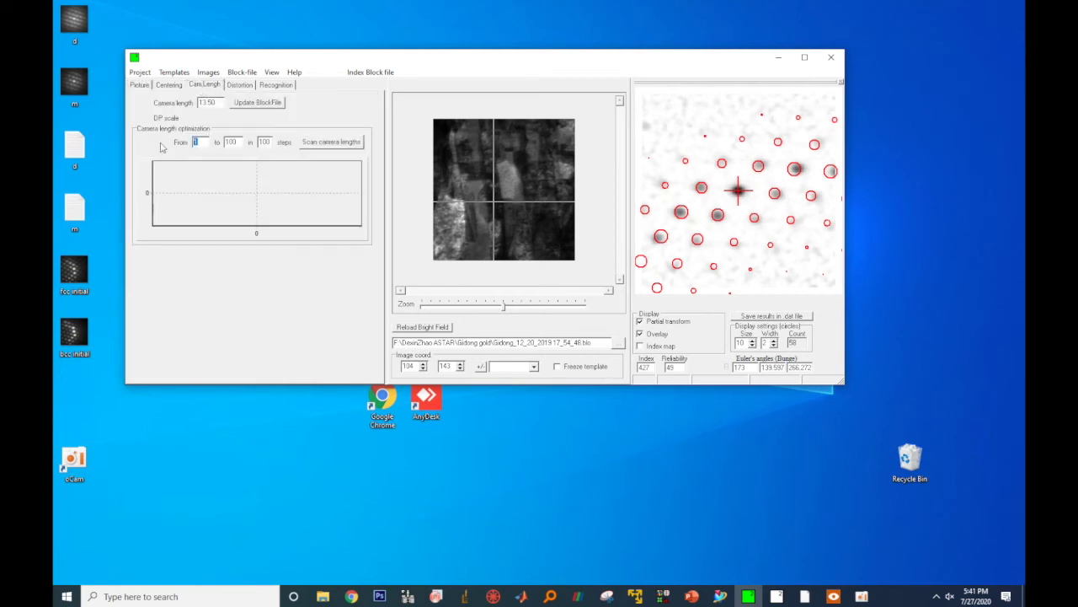
pyautogui.write('5')
pyautogui.press('Tab')
pyautogui.write('20')
pyautogui.click(320, 145)
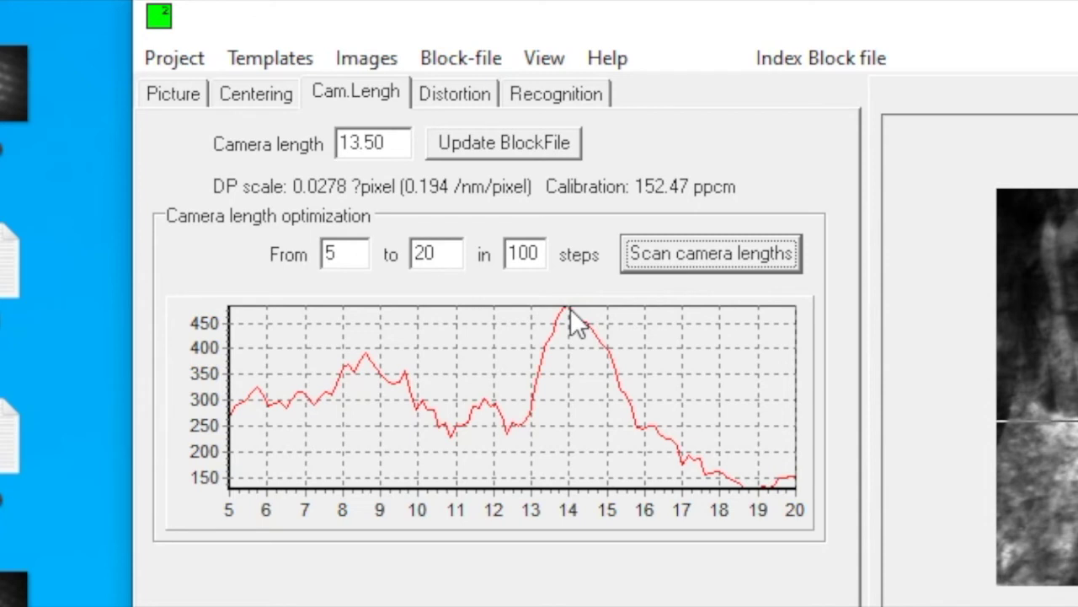
pyautogui.click(570, 311)
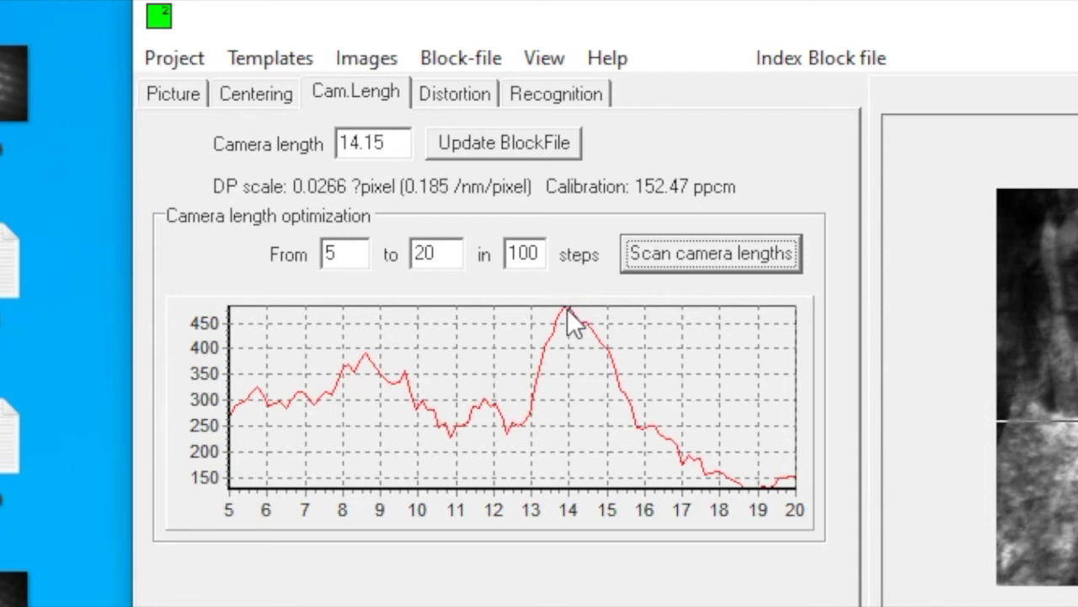
pyautogui.click(566, 309)
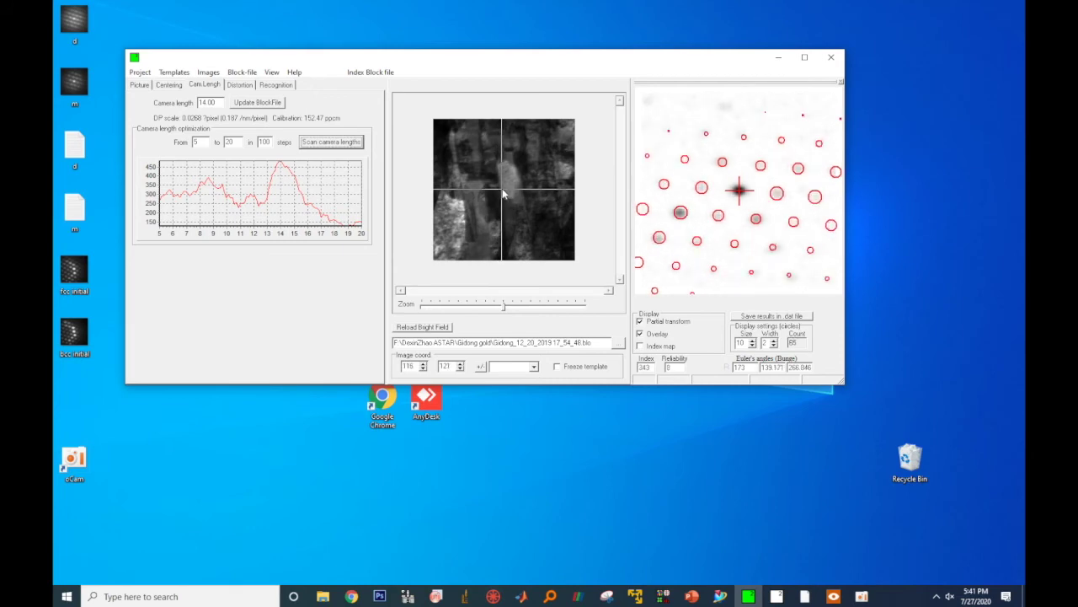
pyautogui.click(139, 85)
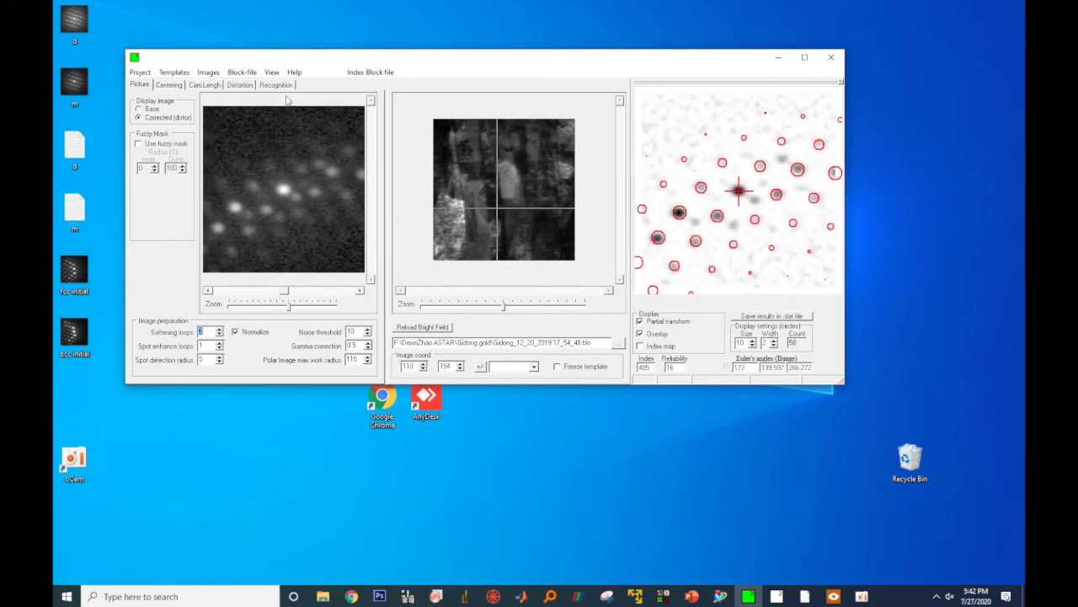
pyautogui.click(215, 87)
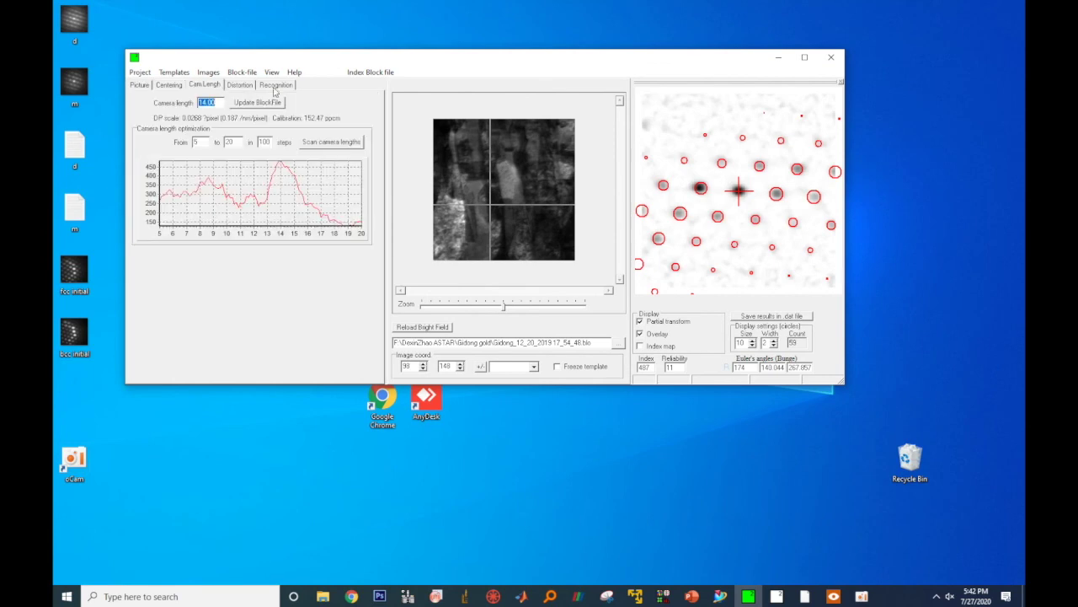
pyautogui.click(368, 72)
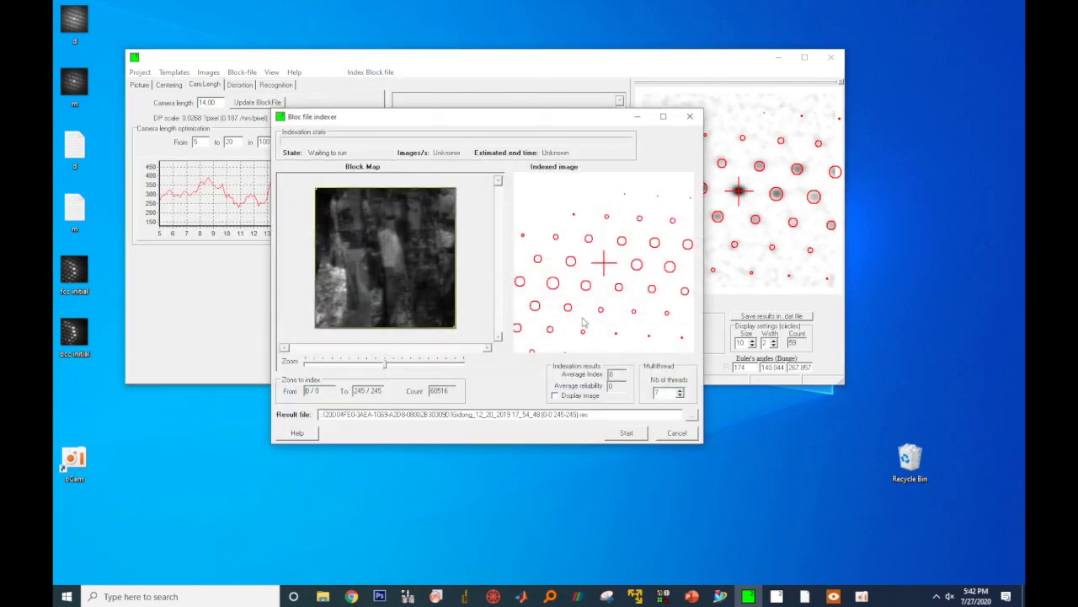
# Save the result file as map.res and index all 60516 patterns in the block
pyautogui.click(691, 415)
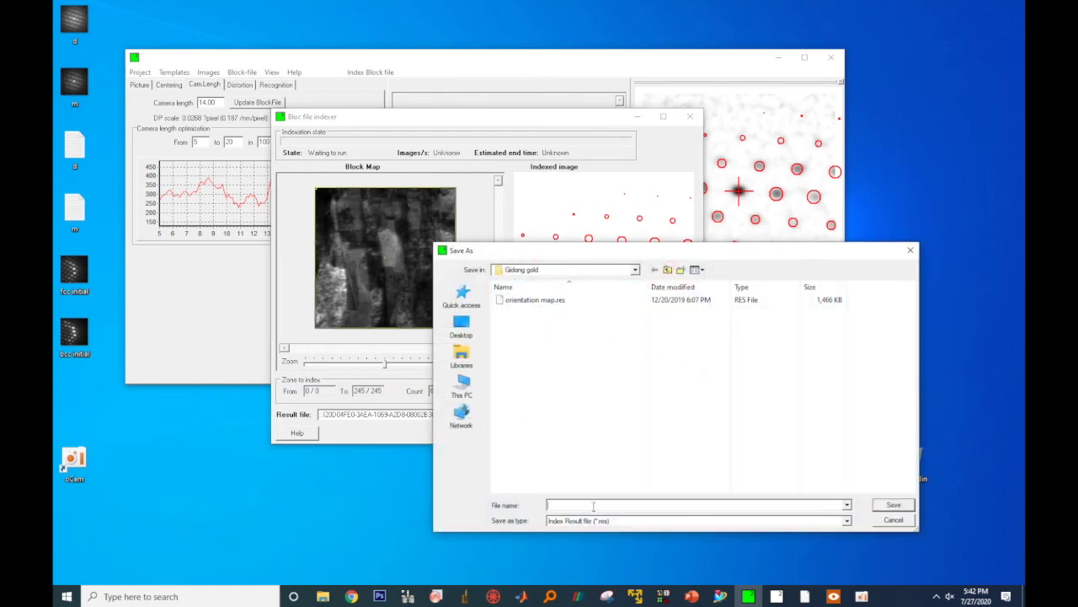
pyautogui.write('map')
pyautogui.click(876, 508)
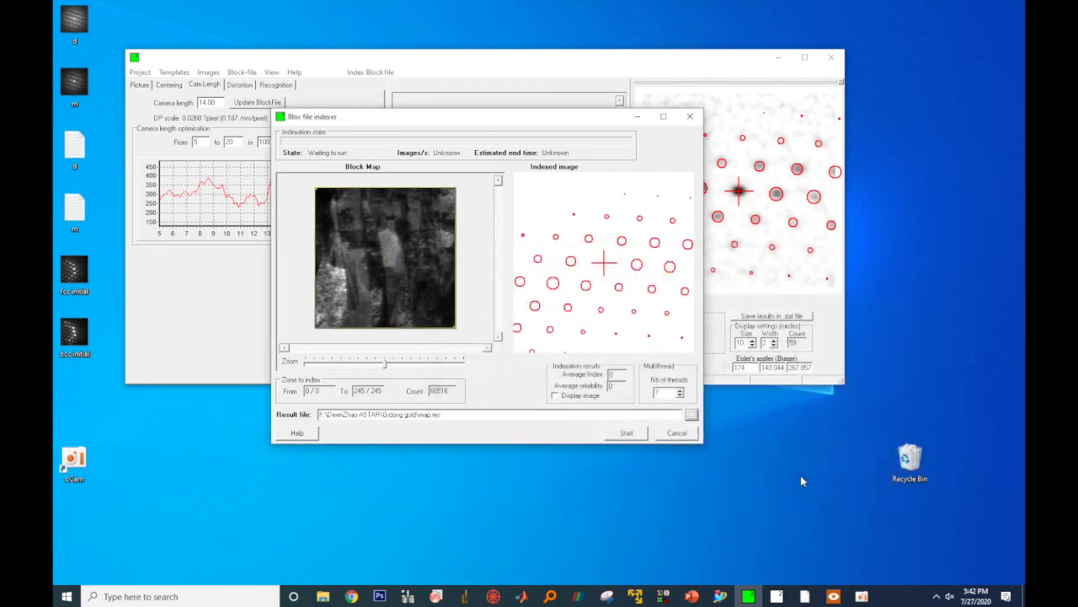
pyautogui.click(618, 438)
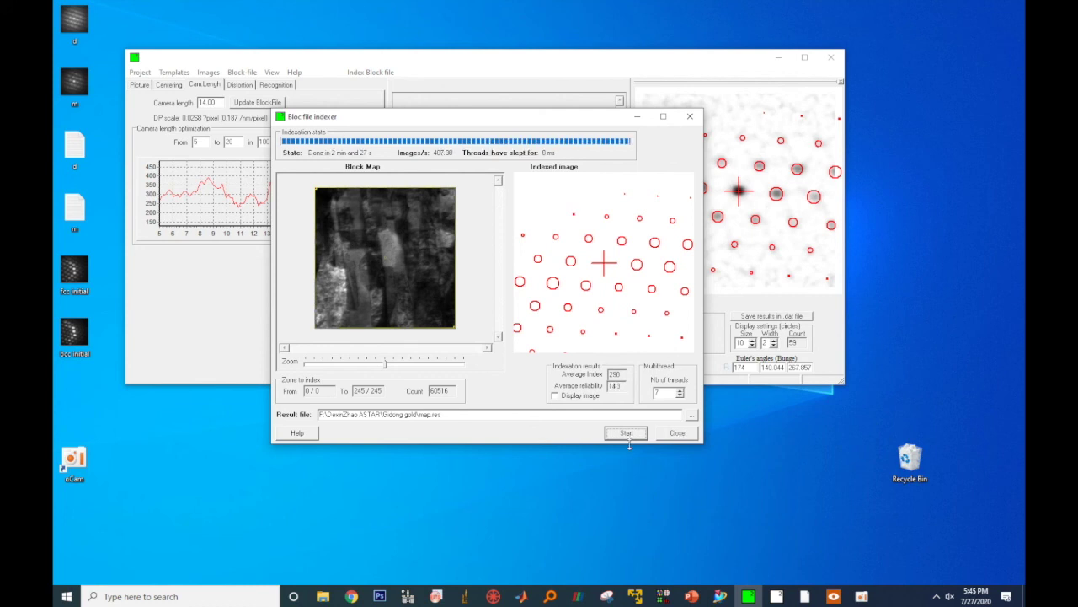
# Close the Bloc file indexer once the full 245 × 245 indexing into map.res is done
pyautogui.click(681, 436)
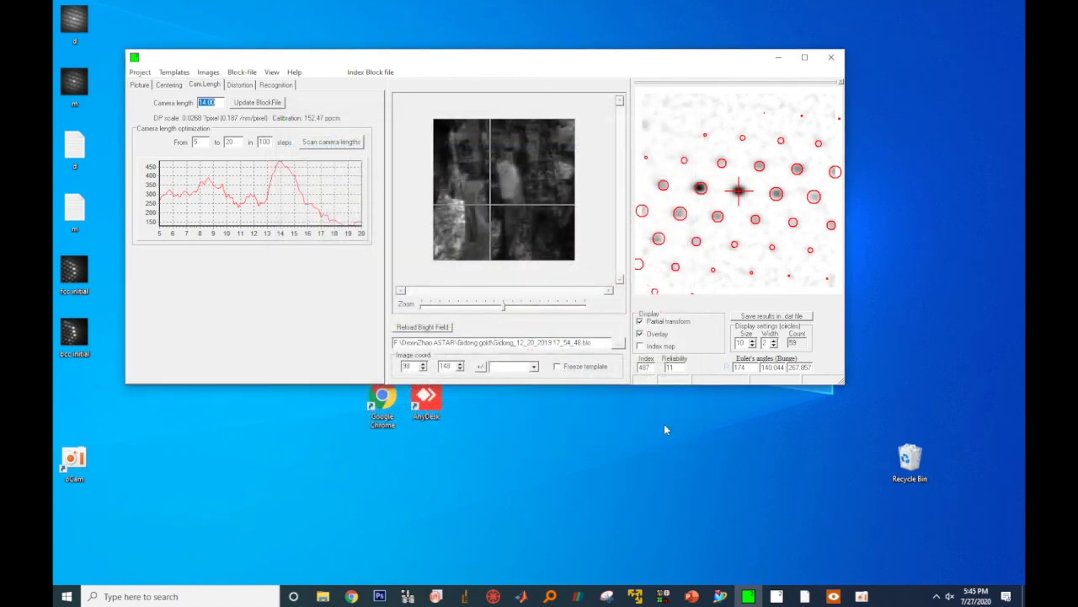